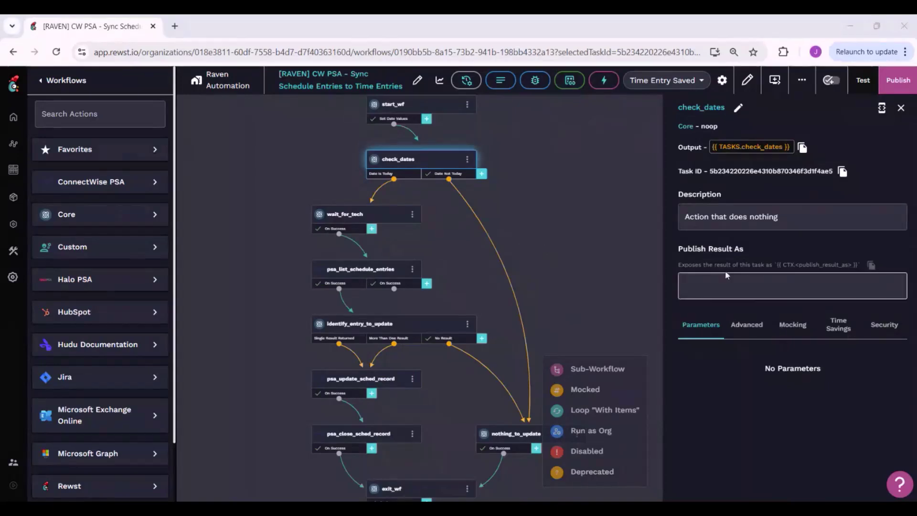
Step: Switch to ConnectWise Manage's Dispatch Portal for August 02, 2024 with its three afternoon entries
{"action": "mouse_move", "coordinate": [564, 510]}
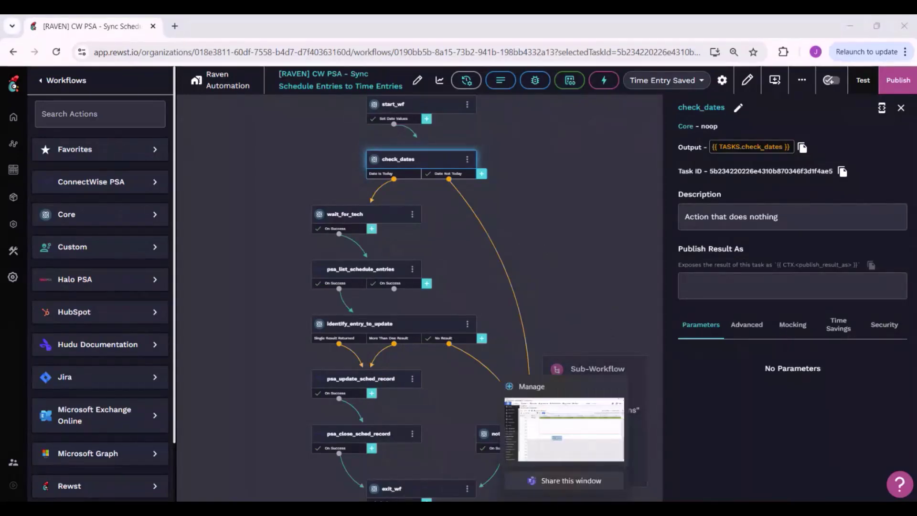
{"action": "left_click", "coordinate": [562, 462]}
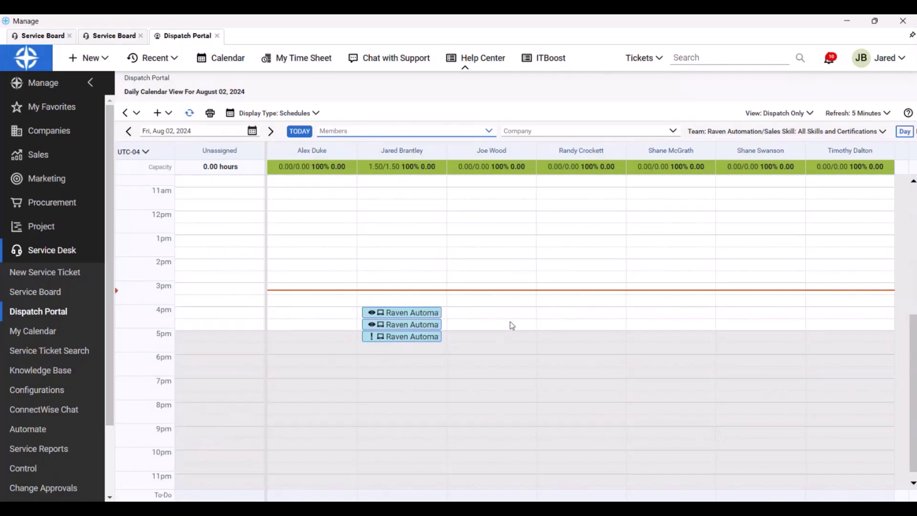
Step: Show the Time Entry Saved trigger criteria: Action added, Entity.chargeToType ServiceTicket or ProjectTicket
{"action": "mouse_move", "coordinate": [454, 499]}
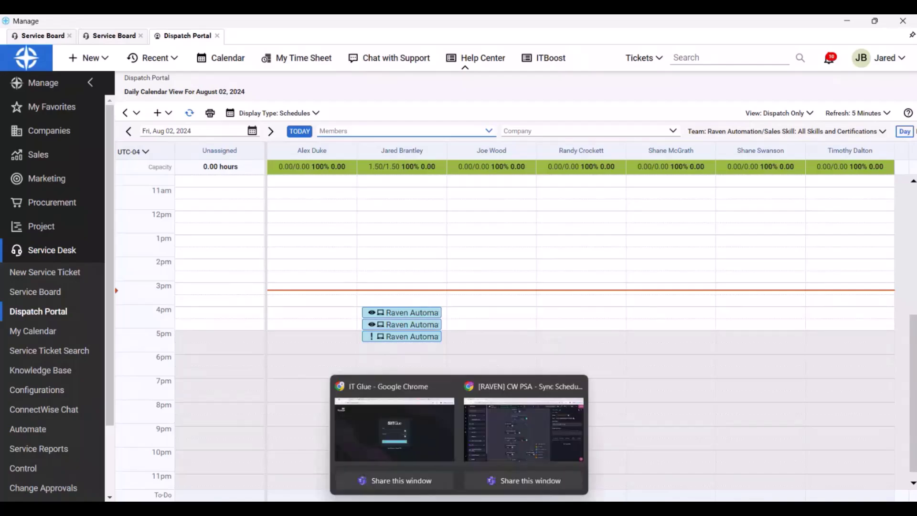
{"action": "left_click", "coordinate": [520, 430]}
{"action": "scroll", "coordinate": [496, 290], "scroll_direction": "up", "scroll_amount": 3}
{"action": "scroll", "coordinate": [470, 267], "scroll_direction": "up", "scroll_amount": 3}
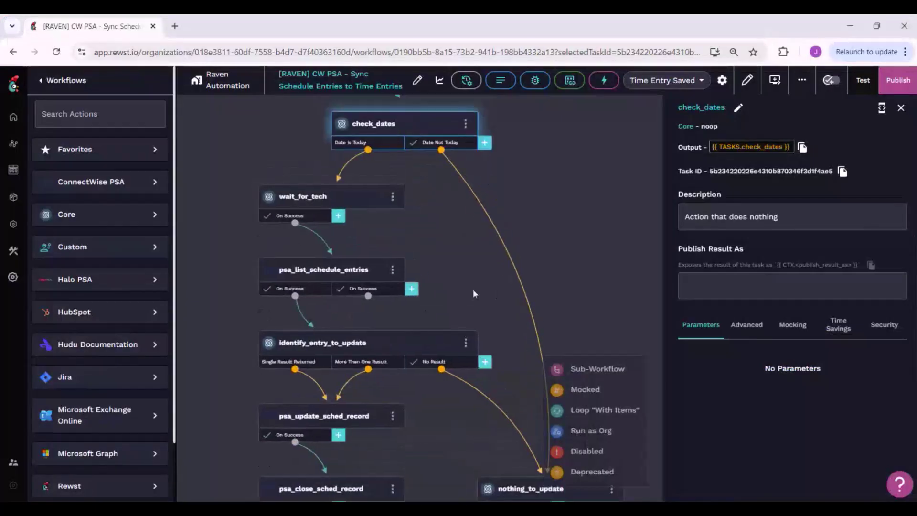
{"action": "scroll", "coordinate": [500, 270], "scroll_direction": "up", "scroll_amount": 2}
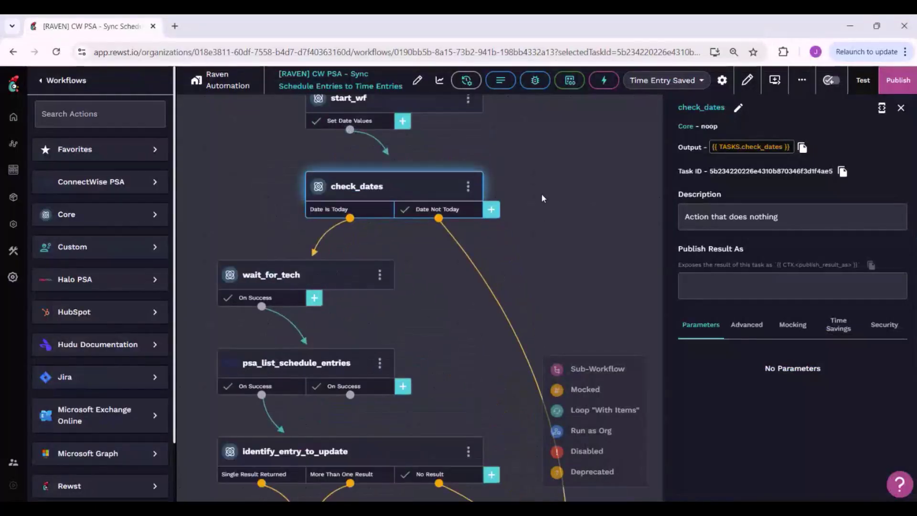
{"action": "scroll", "coordinate": [540, 193], "scroll_direction": "up", "scroll_amount": 1}
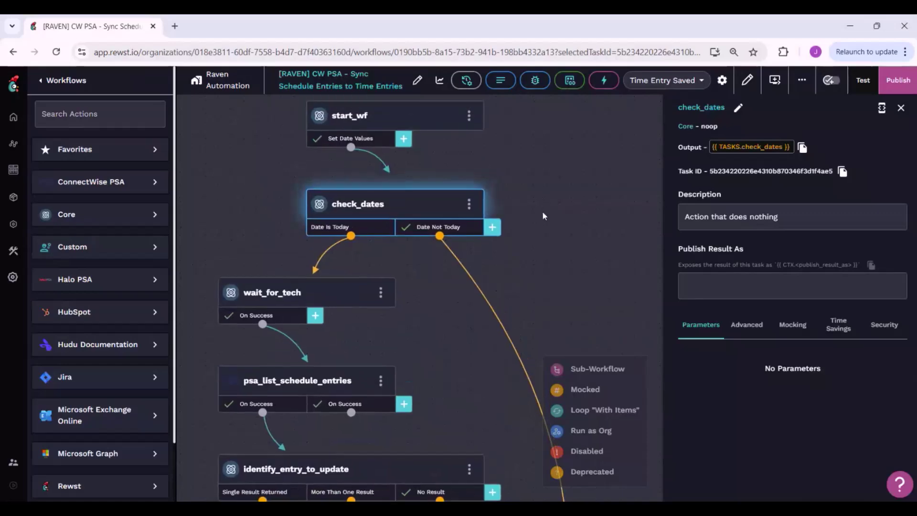
{"action": "left_click", "coordinate": [722, 80]}
{"action": "scroll", "coordinate": [544, 310], "scroll_direction": "down", "scroll_amount": 9}
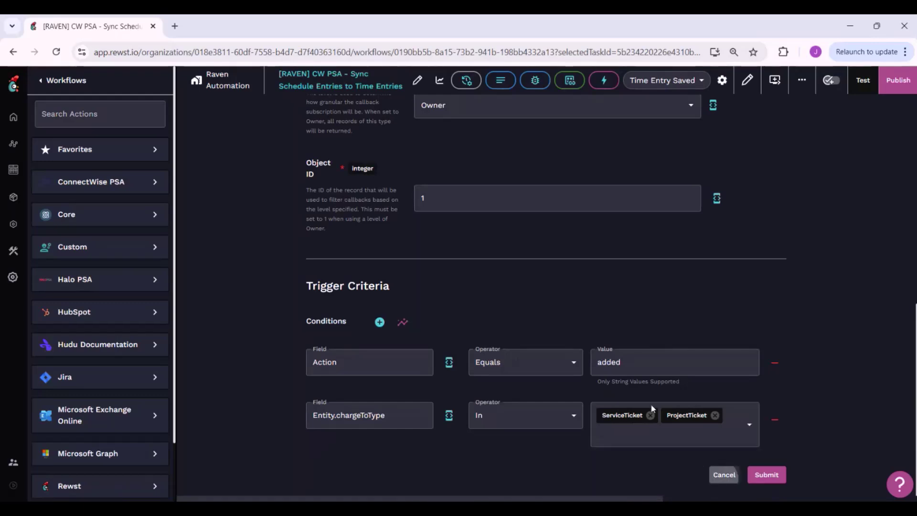
Step: Close the trigger settings and review the current_date and test_date aliases in Set Date Values
{"action": "left_click", "coordinate": [722, 476]}
{"action": "left_click", "coordinate": [362, 140]}
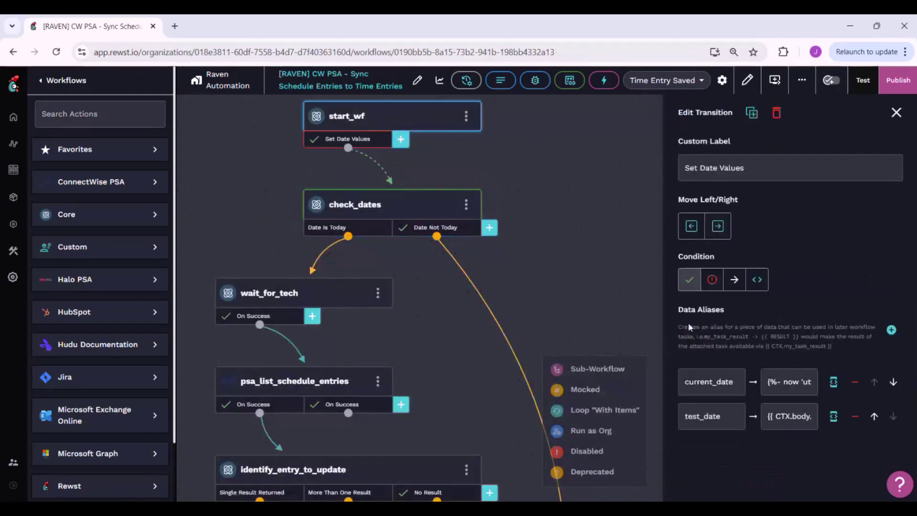
{"action": "left_click", "coordinate": [833, 382]}
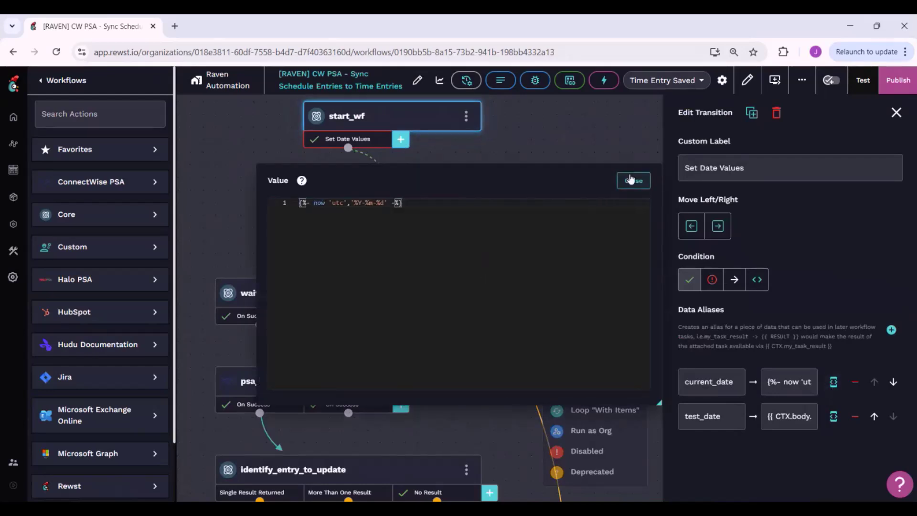
{"action": "left_click", "coordinate": [630, 180]}
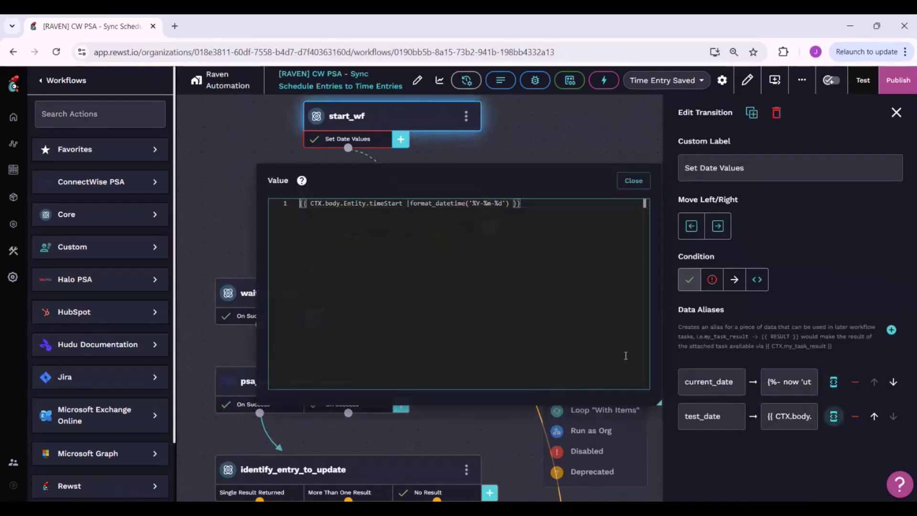
{"action": "left_click", "coordinate": [833, 416]}
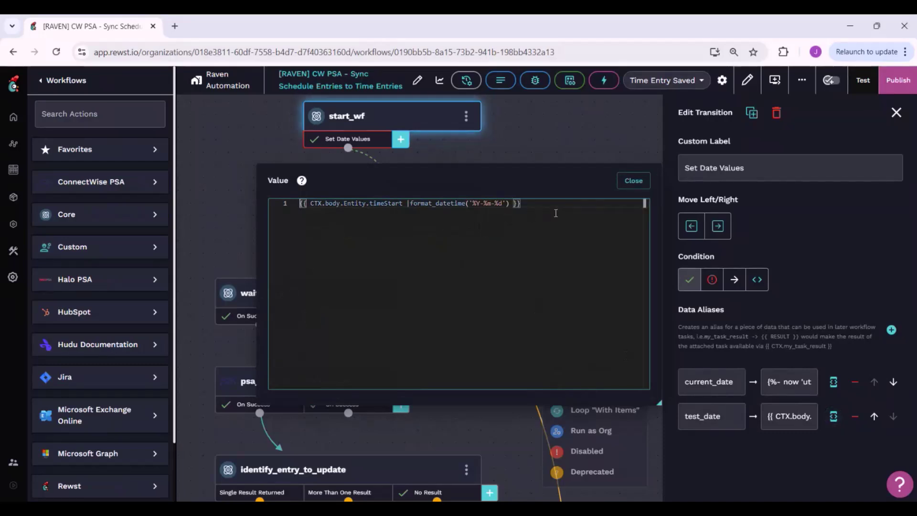
{"action": "left_click", "coordinate": [625, 181]}
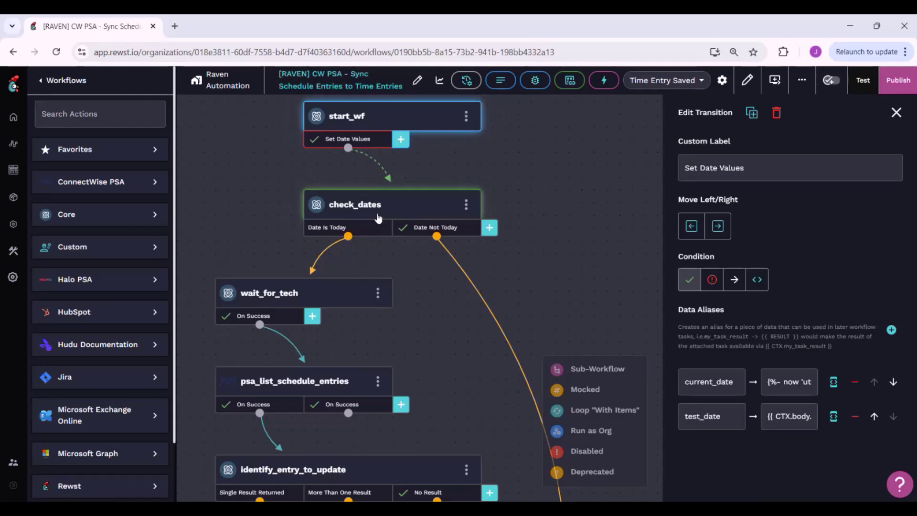
Step: Inspect wait_for_tech, then psa_list_schedule_entries filtering objectId={{ CTX.ticket_id }} into all_sched_records
{"action": "scroll", "coordinate": [371, 230], "scroll_direction": "down", "scroll_amount": 2}
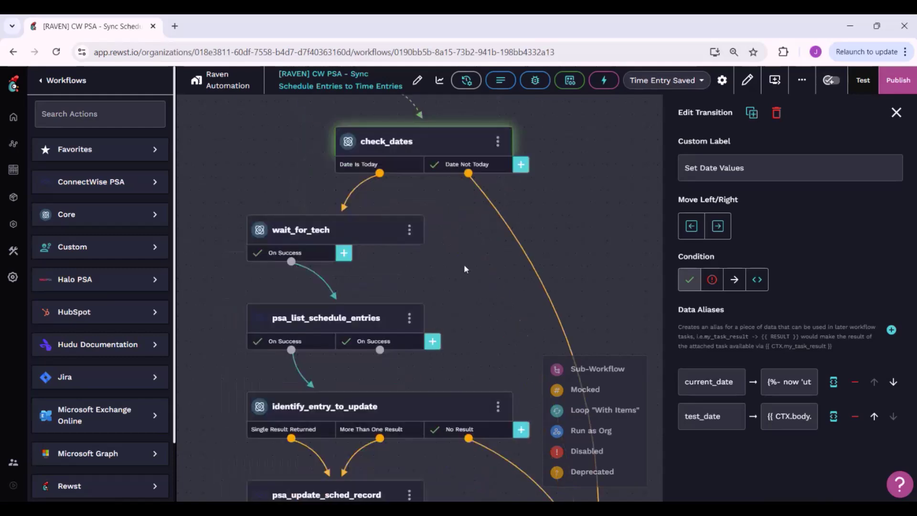
{"action": "left_click", "coordinate": [325, 226]}
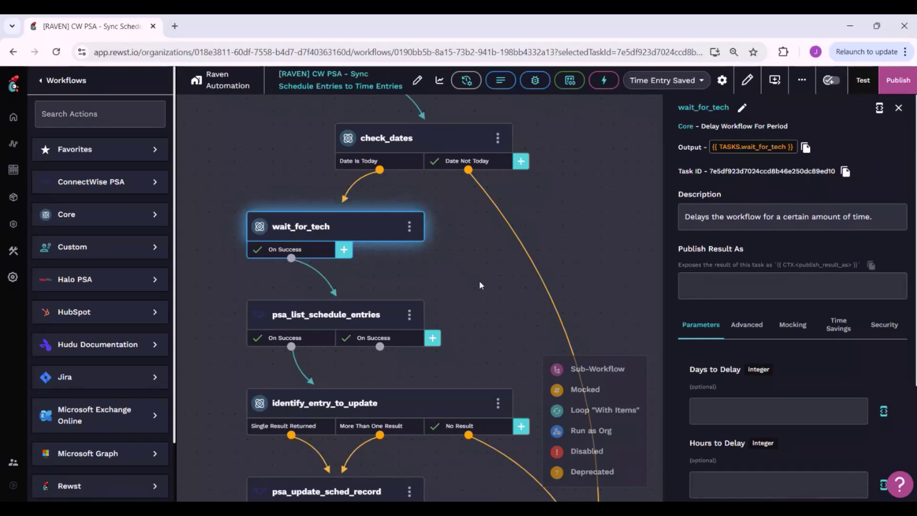
{"action": "scroll", "coordinate": [496, 258], "scroll_direction": "down", "scroll_amount": 2}
{"action": "scroll", "coordinate": [449, 254], "scroll_direction": "left", "scroll_amount": 2}
{"action": "left_click", "coordinate": [382, 267]}
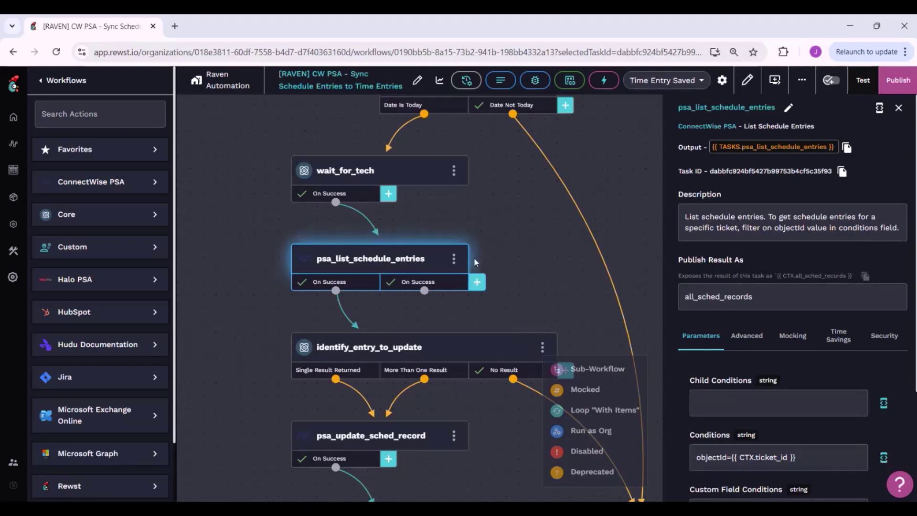
{"action": "scroll", "coordinate": [764, 438], "scroll_direction": "down", "scroll_amount": 1}
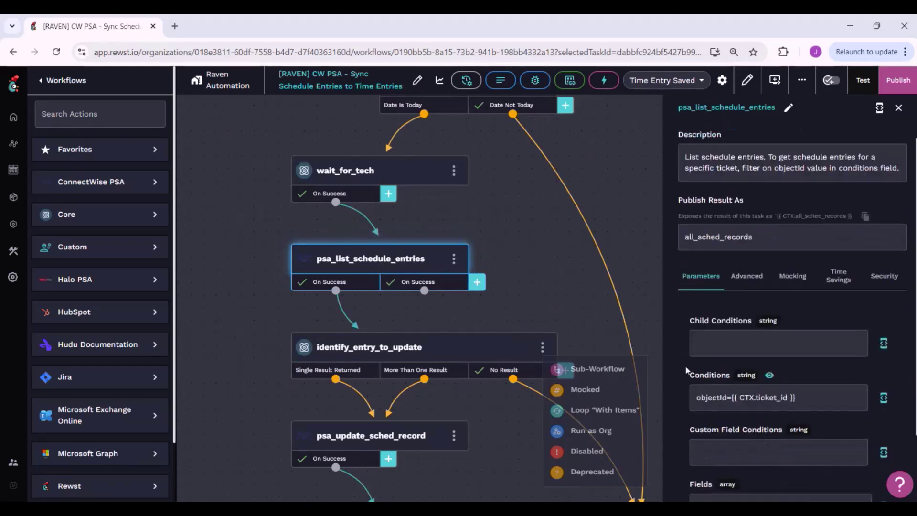
{"action": "scroll", "coordinate": [549, 246], "scroll_direction": "down", "scroll_amount": 1}
{"action": "scroll", "coordinate": [548, 246], "scroll_direction": "down", "scroll_amount": 1}
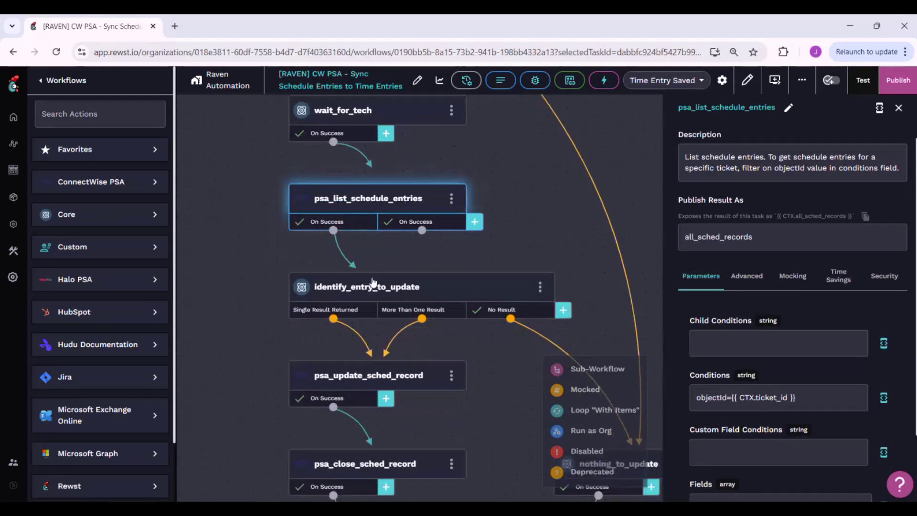
{"action": "scroll", "coordinate": [370, 290], "scroll_direction": "up", "scroll_amount": 1}
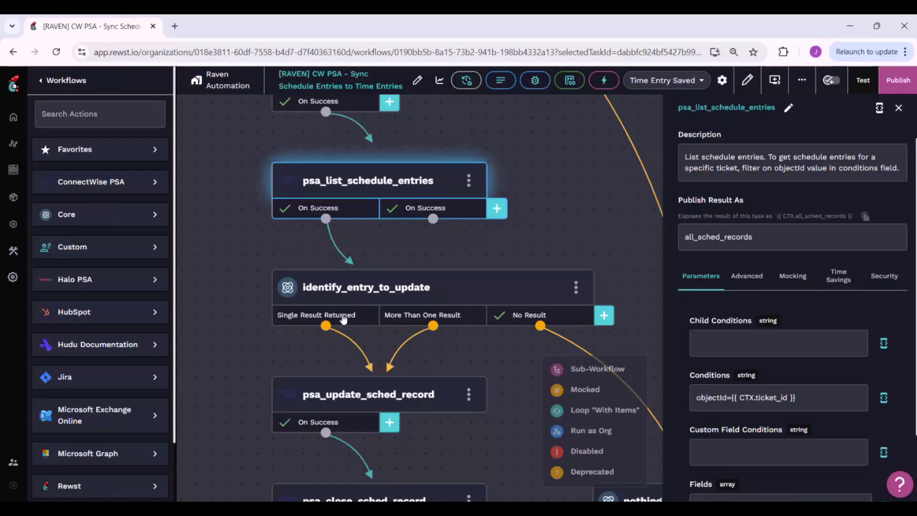
Step: Show the psa_update_sched_record task and review its End Date expression (CTX.time_end)
{"action": "left_click_drag", "start_coordinate": [257, 355], "coordinate": [234, 260]}
{"action": "left_click", "coordinate": [327, 297]}
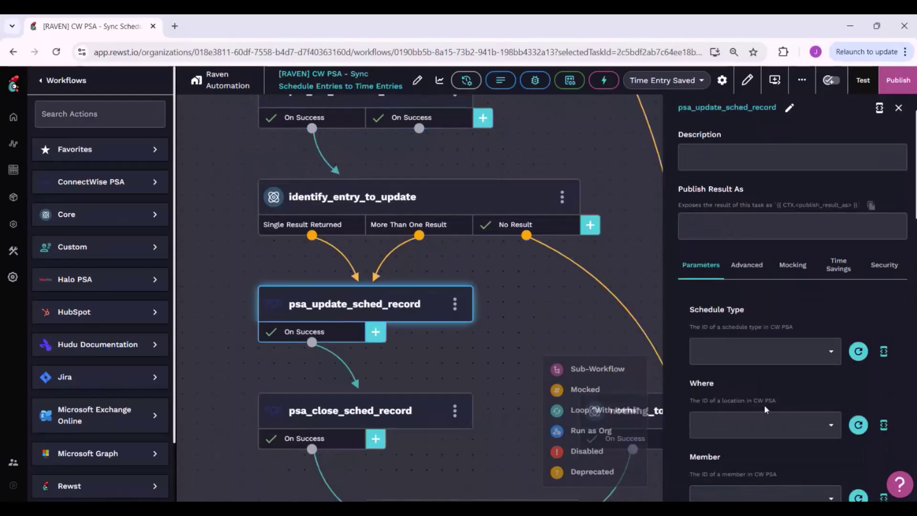
{"action": "scroll", "coordinate": [721, 383], "scroll_direction": "down", "scroll_amount": 4}
{"action": "scroll", "coordinate": [721, 382], "scroll_direction": "down", "scroll_amount": 10}
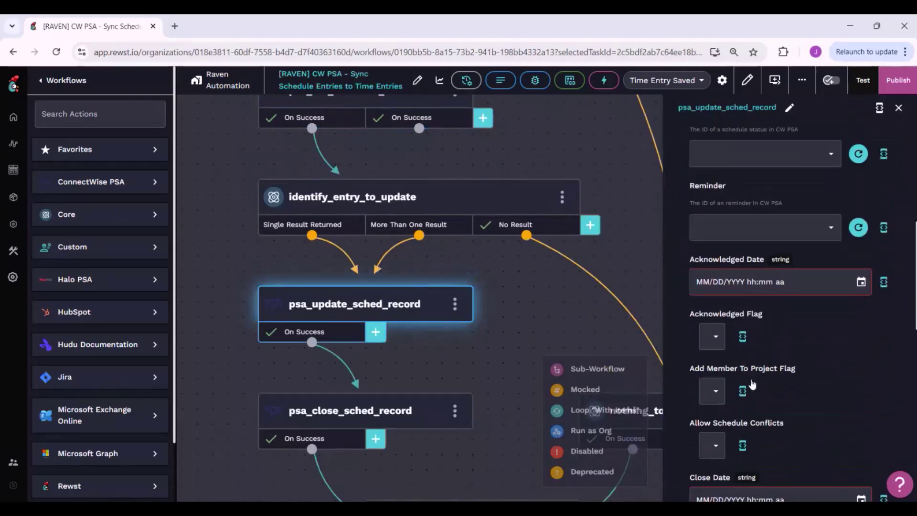
{"action": "scroll", "coordinate": [812, 344], "scroll_direction": "down", "scroll_amount": 4}
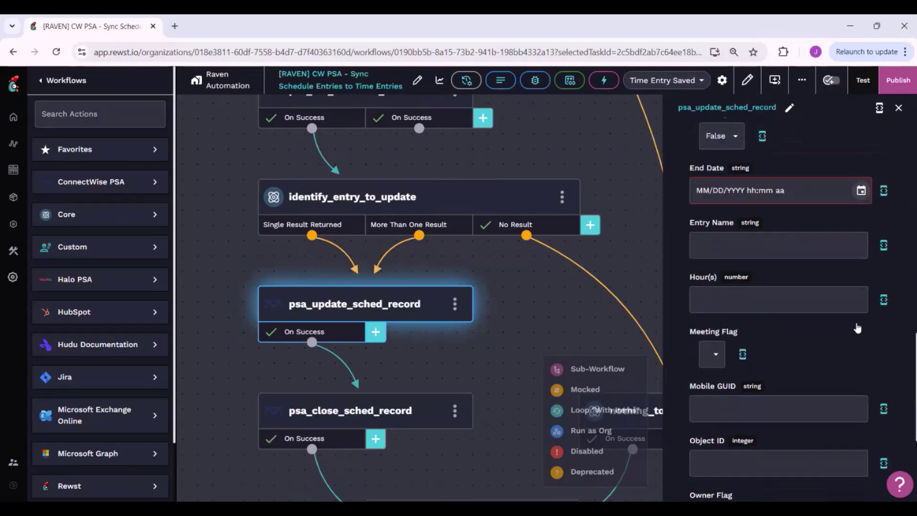
{"action": "left_click", "coordinate": [884, 190]}
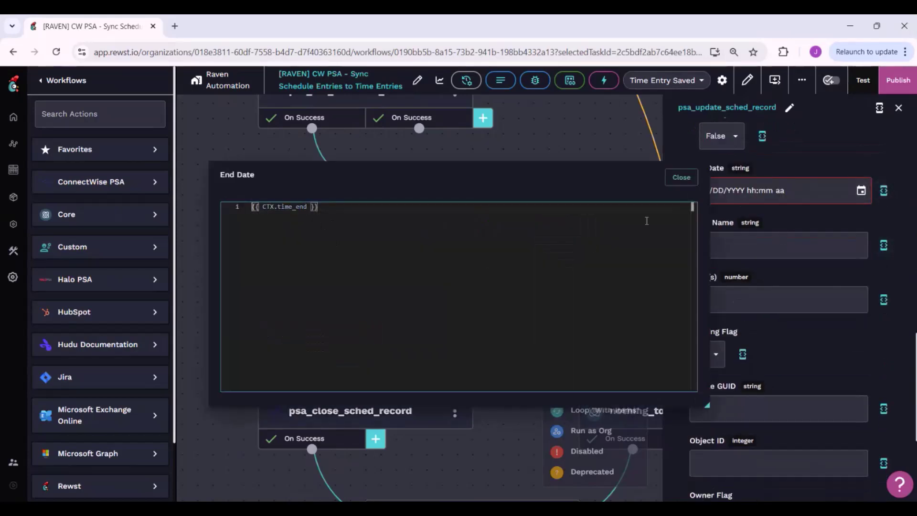
{"action": "left_click", "coordinate": [703, 188]}
{"action": "left_click", "coordinate": [682, 177]}
Step: Confirm the Start Date expression maps to CTX.time_start
{"action": "scroll", "coordinate": [767, 236], "scroll_direction": "up", "scroll_amount": 4}
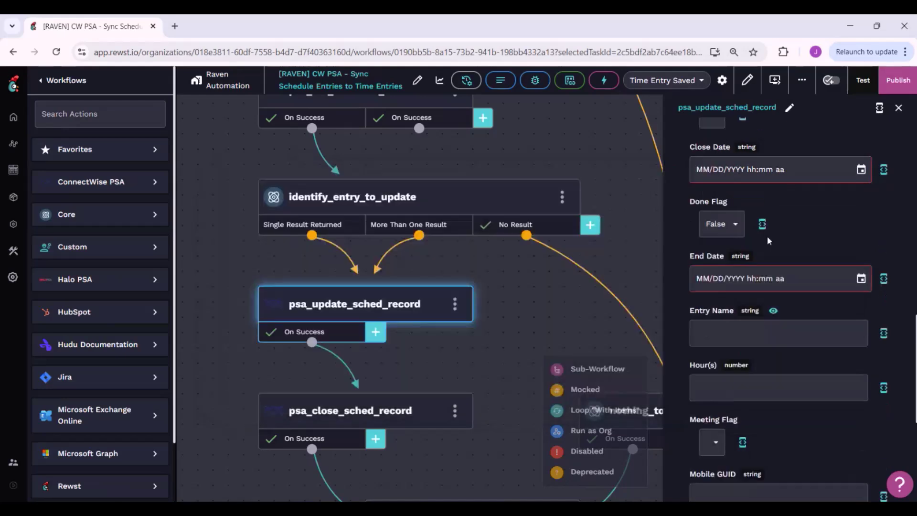
{"action": "scroll", "coordinate": [841, 263], "scroll_direction": "up", "scroll_amount": 7}
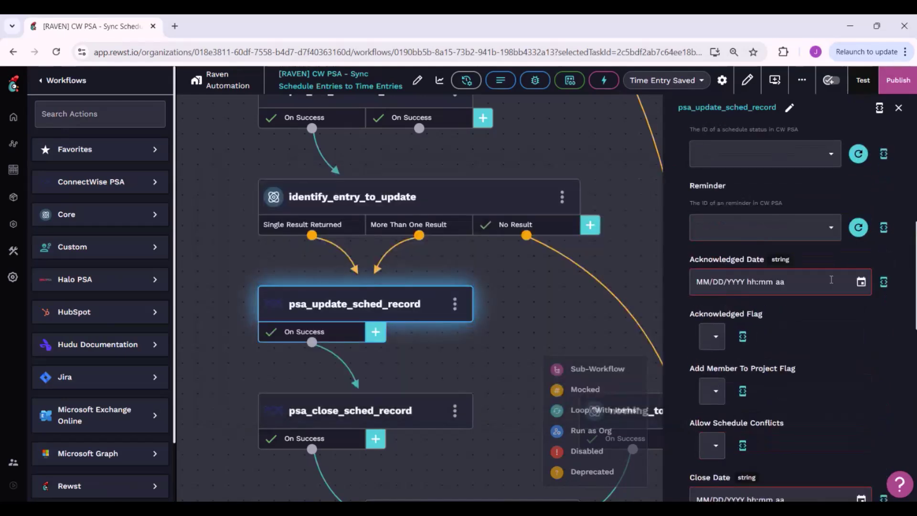
{"action": "scroll", "coordinate": [829, 280], "scroll_direction": "down", "scroll_amount": 6}
{"action": "scroll", "coordinate": [829, 280], "scroll_direction": "down", "scroll_amount": 5}
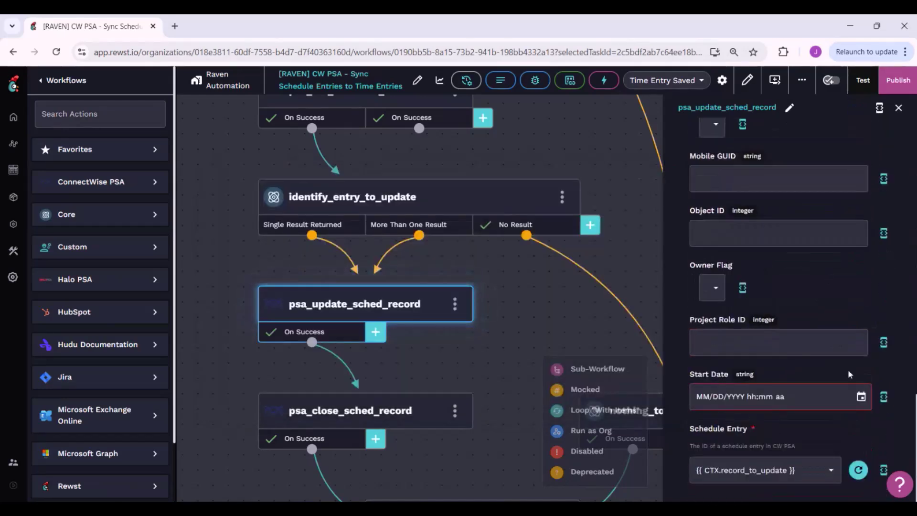
{"action": "left_click", "coordinate": [707, 404]}
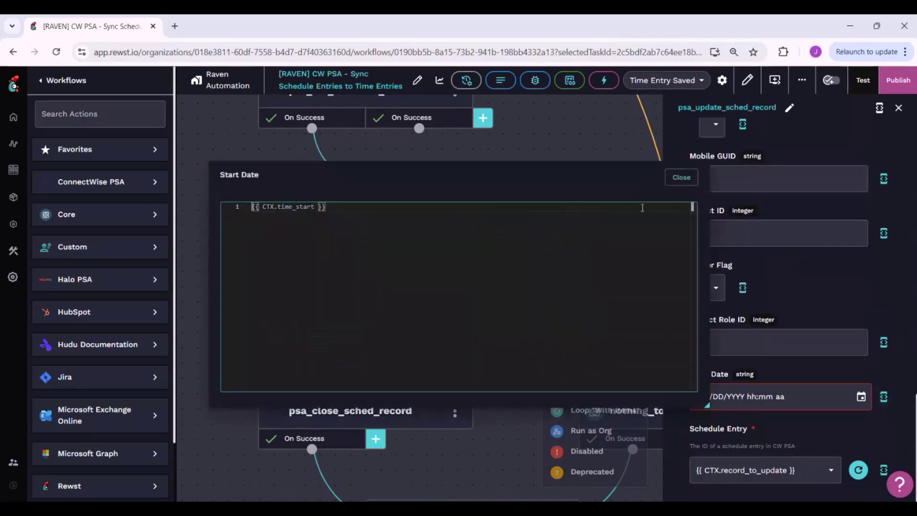
{"action": "left_click", "coordinate": [682, 177]}
{"action": "scroll", "coordinate": [504, 302], "scroll_direction": "down", "scroll_amount": 3}
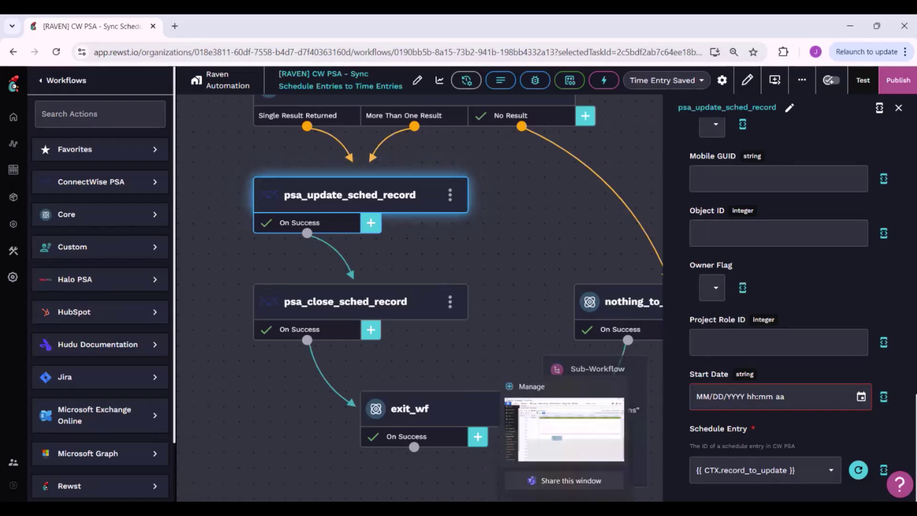
Step: Save a 3:22–3:23 PM time entry with note 'test' on ticket #2676
{"action": "left_click", "coordinate": [571, 428]}
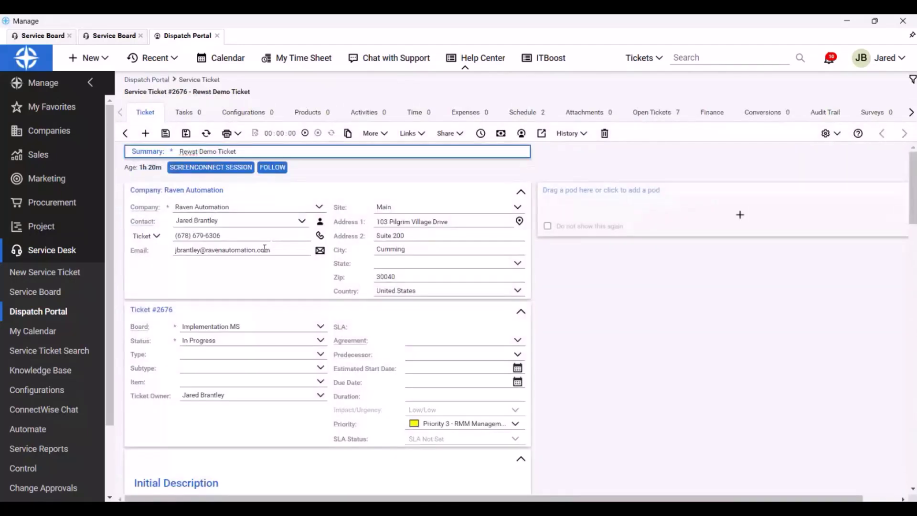
{"action": "scroll", "coordinate": [248, 306], "scroll_direction": "down", "scroll_amount": 10}
{"action": "left_click", "coordinate": [160, 276]}
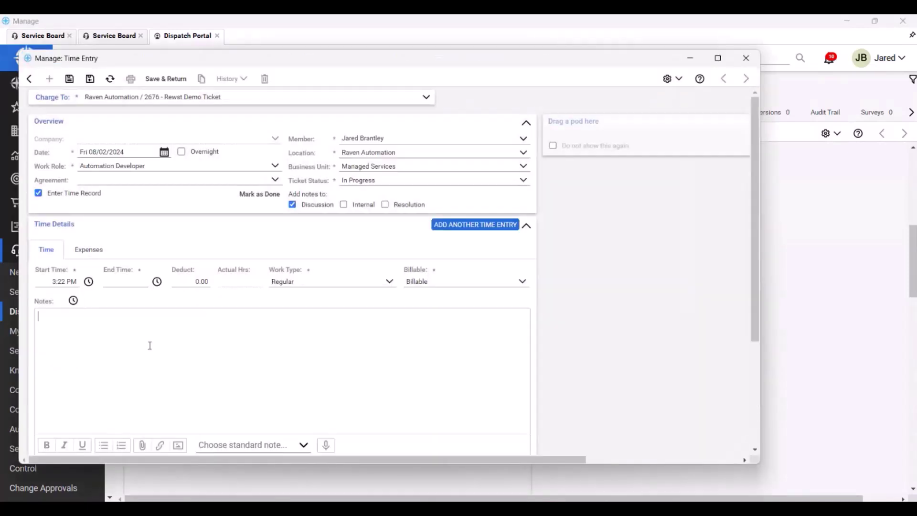
{"action": "type", "text": "test"}
{"action": "left_click", "coordinate": [119, 285]}
{"action": "type", "text": "323"}
{"action": "left_click", "coordinate": [174, 199]}
{"action": "left_click", "coordinate": [89, 81]}
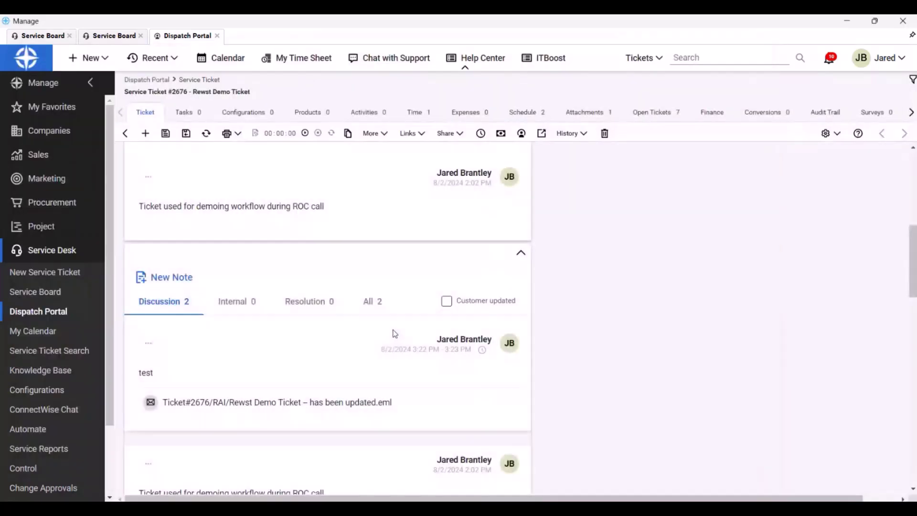
Step: Mark ticket #2676's 4:00–4:30 PM schedule entry done and check Rewst's 7-task succeeded run
{"action": "scroll", "coordinate": [394, 333], "scroll_direction": "down", "scroll_amount": 15}
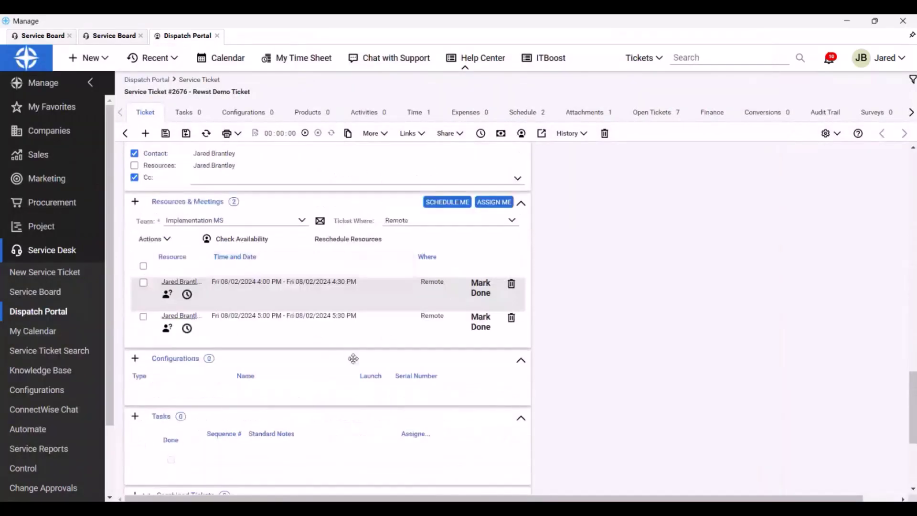
{"action": "left_click", "coordinate": [481, 287]}
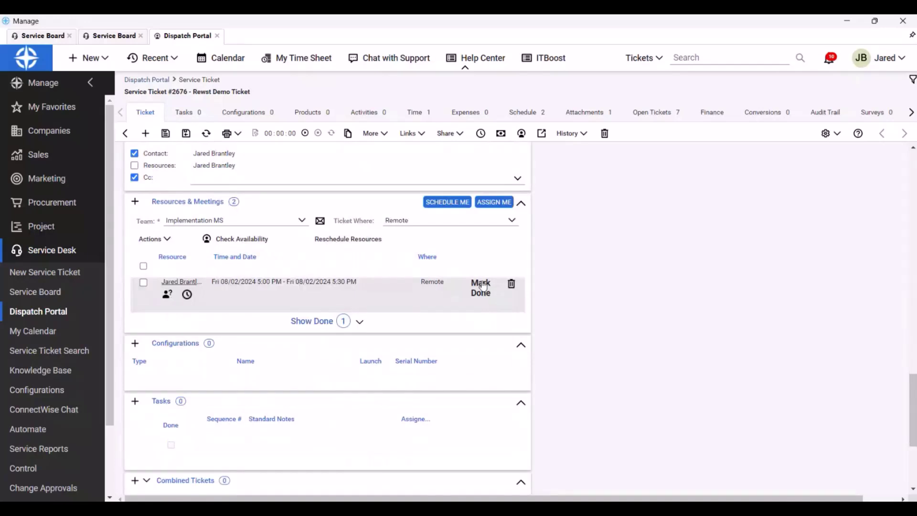
{"action": "mouse_move", "coordinate": [459, 508]}
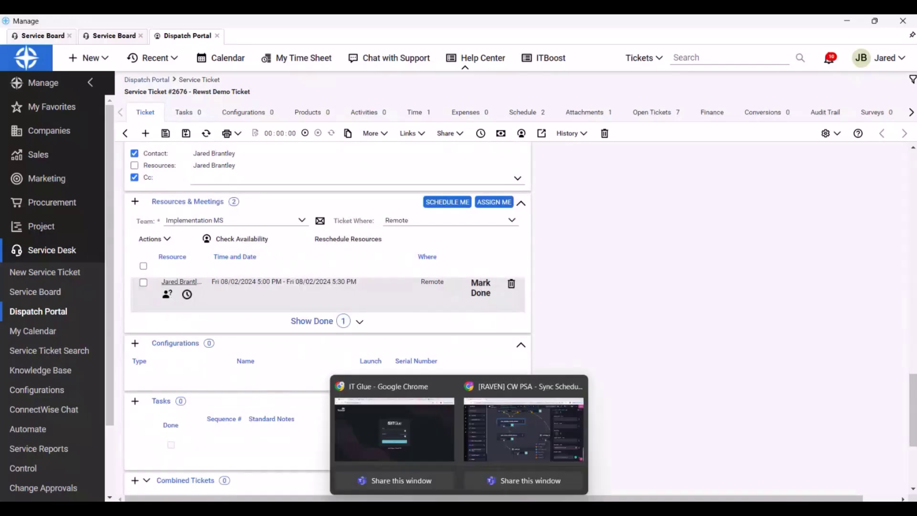
{"action": "left_click", "coordinate": [520, 430]}
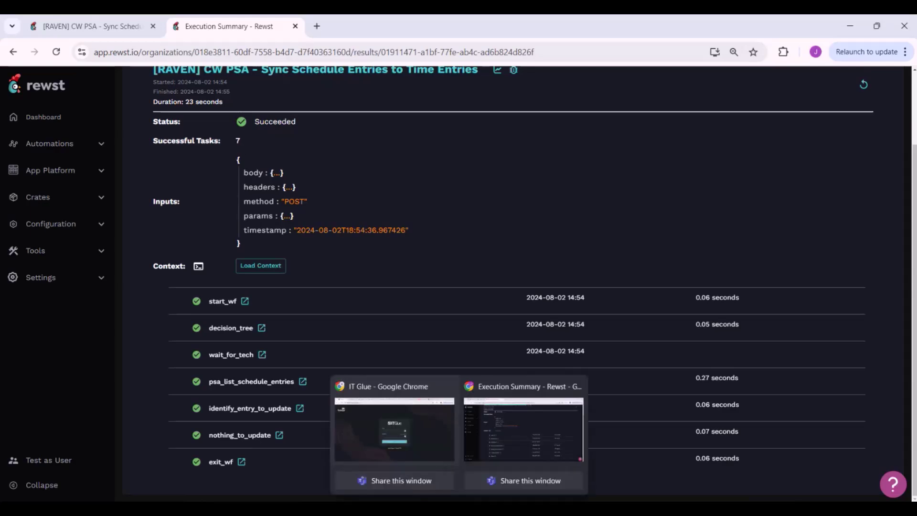
Step: Mark the technician's schedule entry done and save the 3:23–3:24 PM time entry on ticket #2712
{"action": "left_click", "coordinate": [566, 430]}
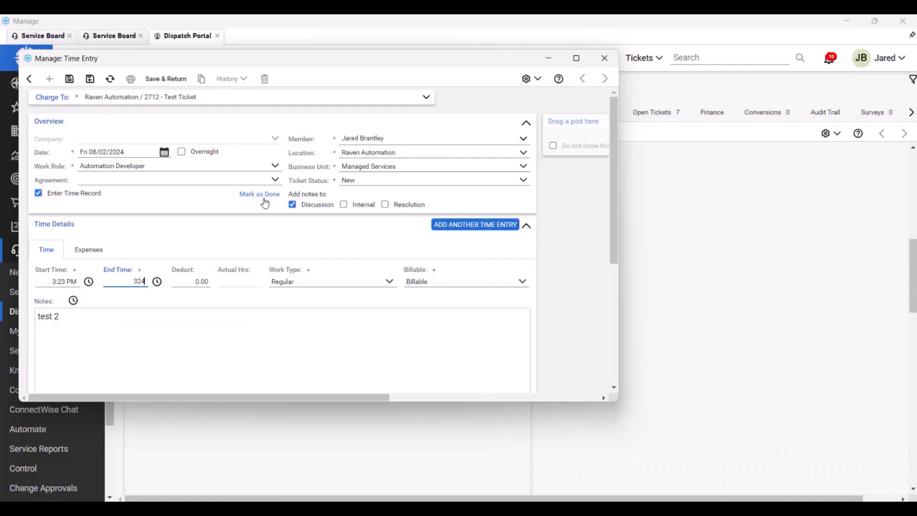
{"action": "left_click", "coordinate": [260, 194]}
{"action": "left_click", "coordinate": [147, 230]}
{"action": "left_click", "coordinate": [152, 274]}
{"action": "left_click", "coordinate": [91, 81]}
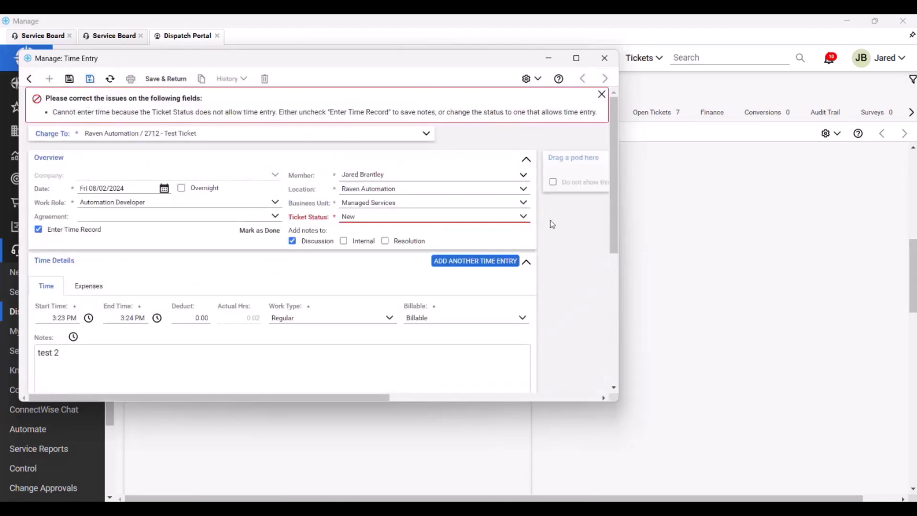
Step: Set ticket #2712's status to In Progress and save and close
{"action": "left_click", "coordinate": [524, 217]}
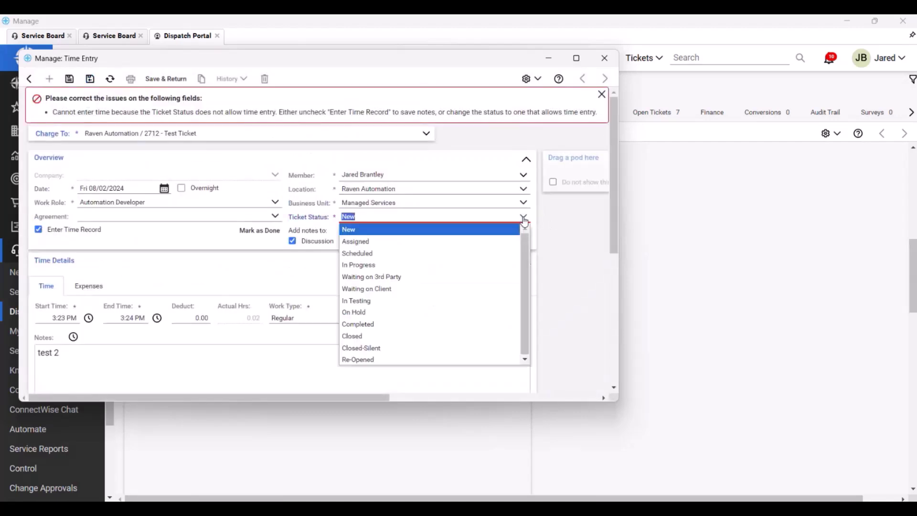
{"action": "left_click", "coordinate": [403, 268]}
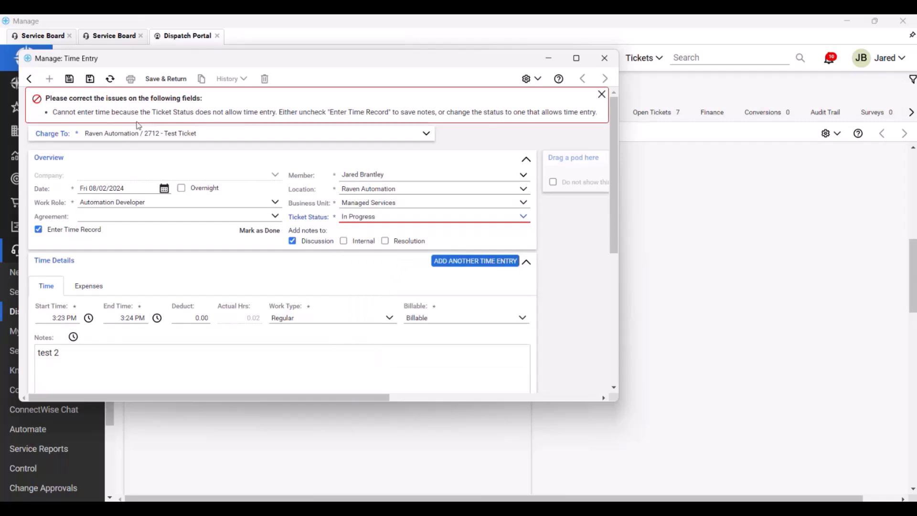
{"action": "left_click", "coordinate": [95, 82]}
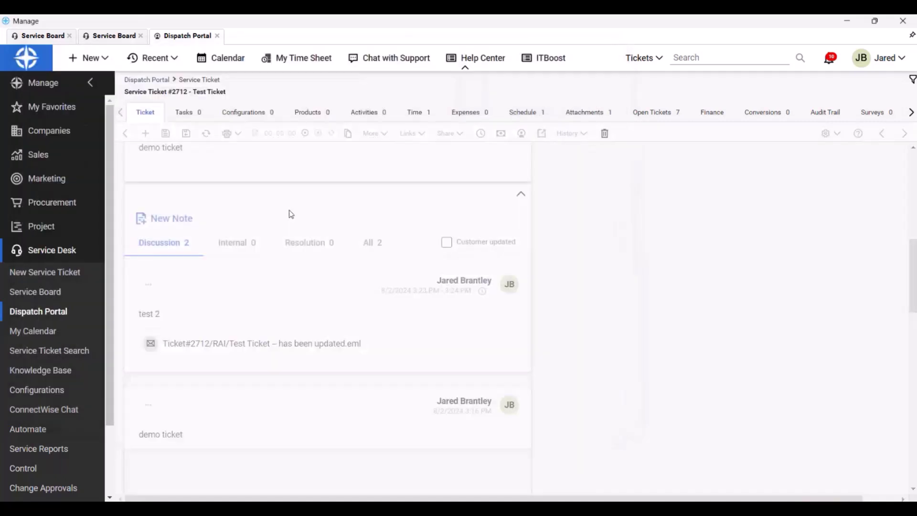
{"action": "scroll", "coordinate": [363, 291], "scroll_direction": "down", "scroll_amount": 15}
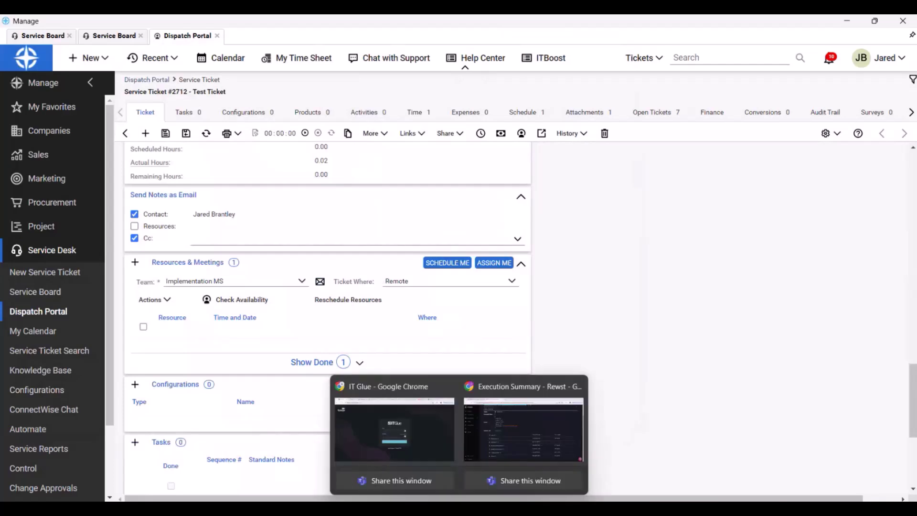
Step: Follow the 15:23 sync run to success with 8 tasks, including psa_update_sched_record and psa_close_sched_record
{"action": "left_click", "coordinate": [465, 464]}
{"action": "scroll", "coordinate": [234, 120], "scroll_direction": "up", "scroll_amount": 2}
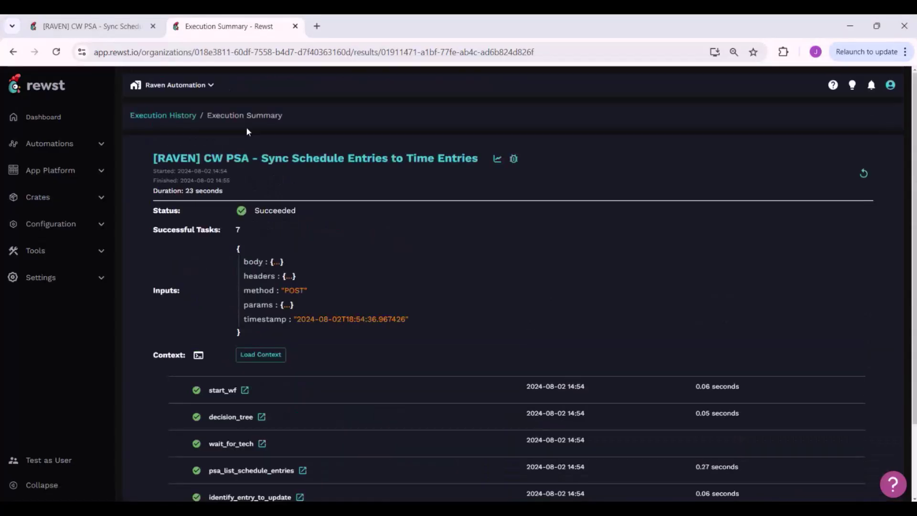
{"action": "left_click", "coordinate": [486, 158]}
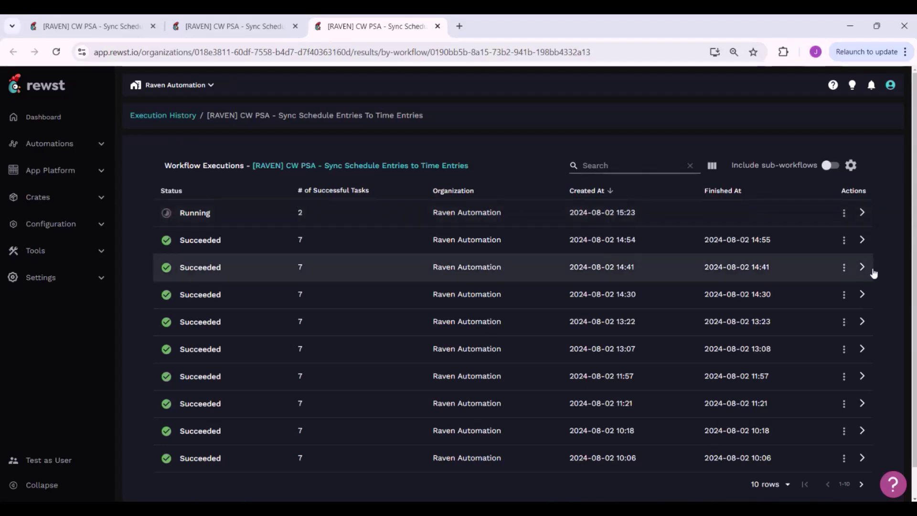
{"action": "left_click", "coordinate": [861, 213]}
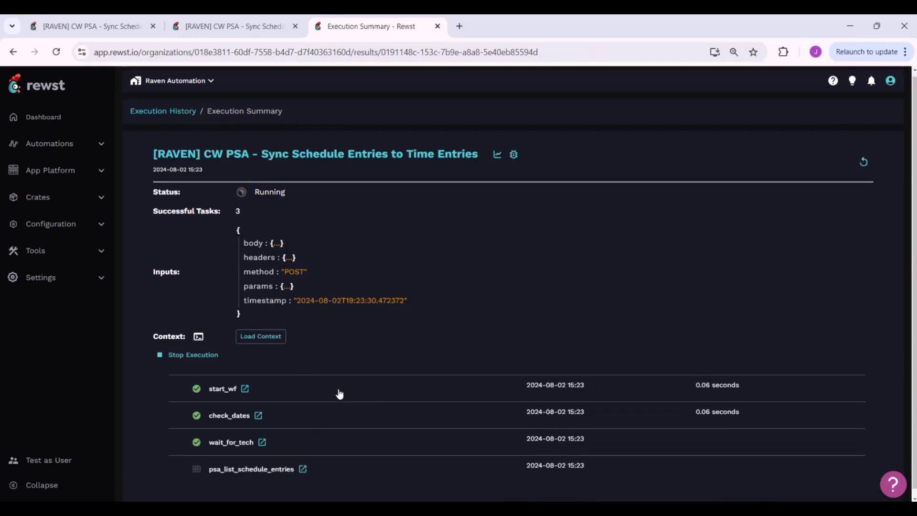
{"action": "scroll", "coordinate": [298, 406], "scroll_direction": "down", "scroll_amount": 1}
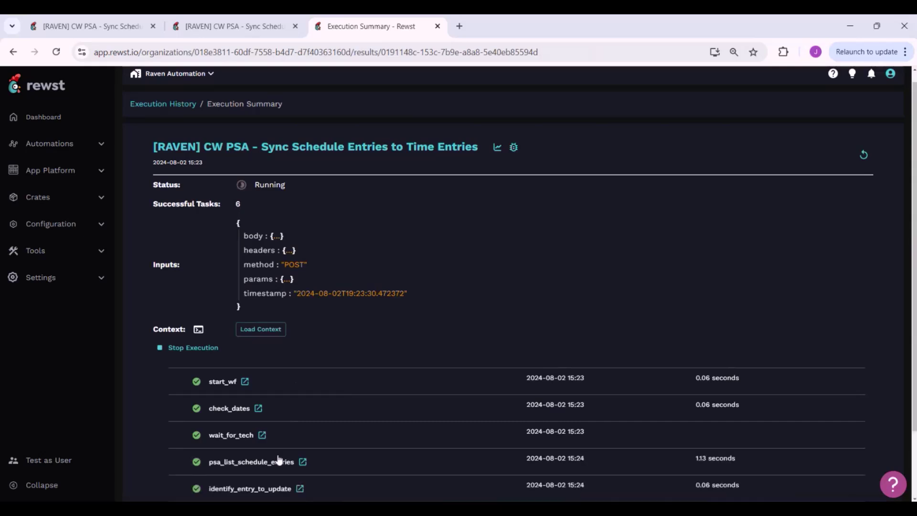
{"action": "scroll", "coordinate": [280, 461], "scroll_direction": "down", "scroll_amount": 1}
{"action": "scroll", "coordinate": [279, 454], "scroll_direction": "down", "scroll_amount": 1}
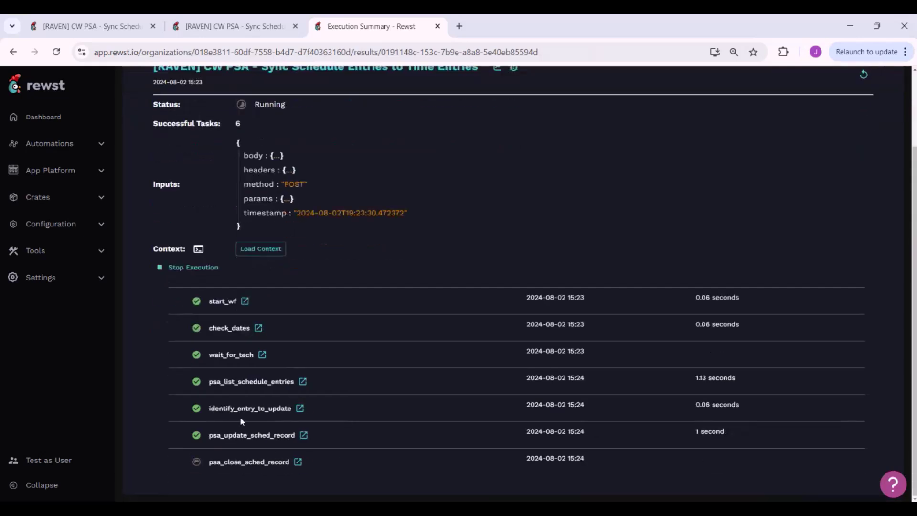
{"action": "scroll", "coordinate": [249, 434], "scroll_direction": "down", "scroll_amount": 1}
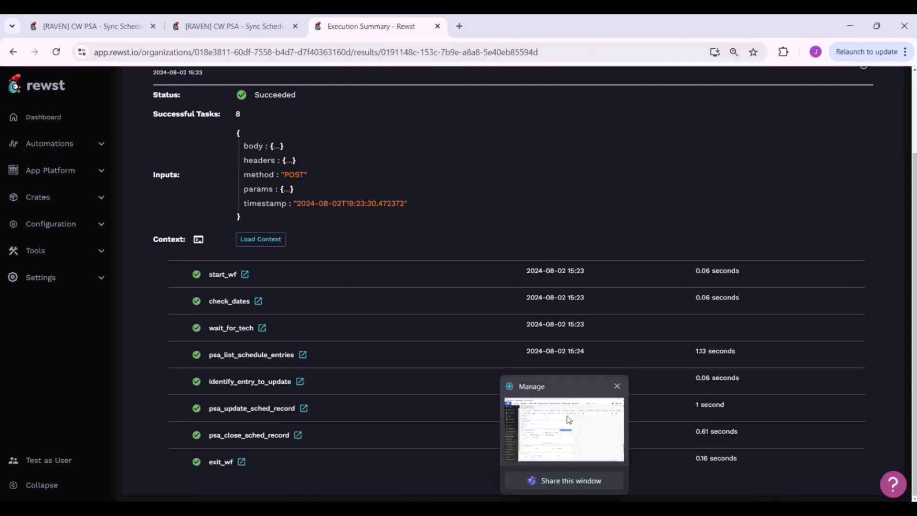
Step: Return to the August 02 dispatch calendar and confirm ticket #2712's entry now spans 3:23–3:24 PM
{"action": "left_click", "coordinate": [569, 419]}
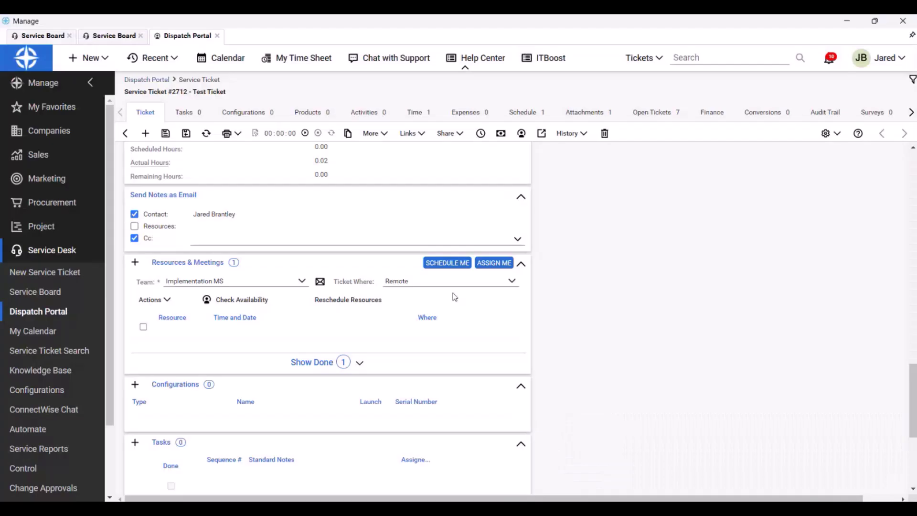
{"action": "left_click", "coordinate": [122, 135]}
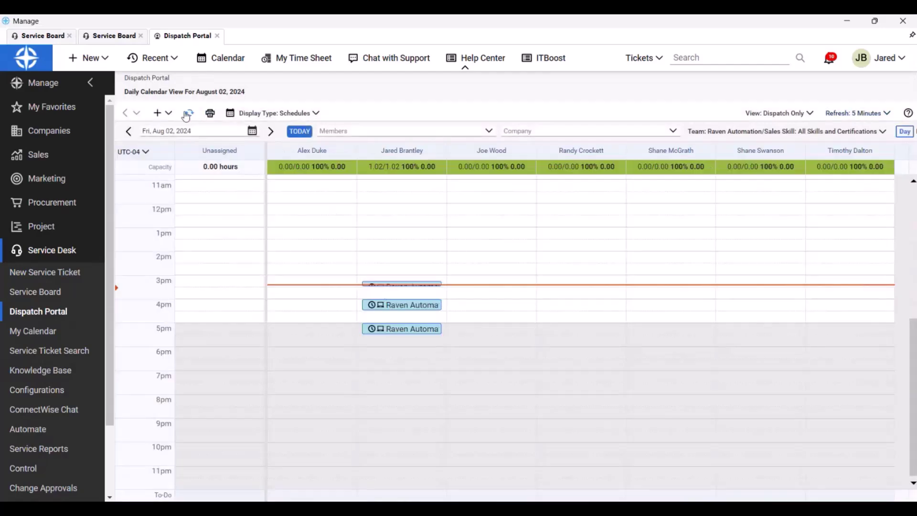
{"action": "left_click", "coordinate": [378, 317]}
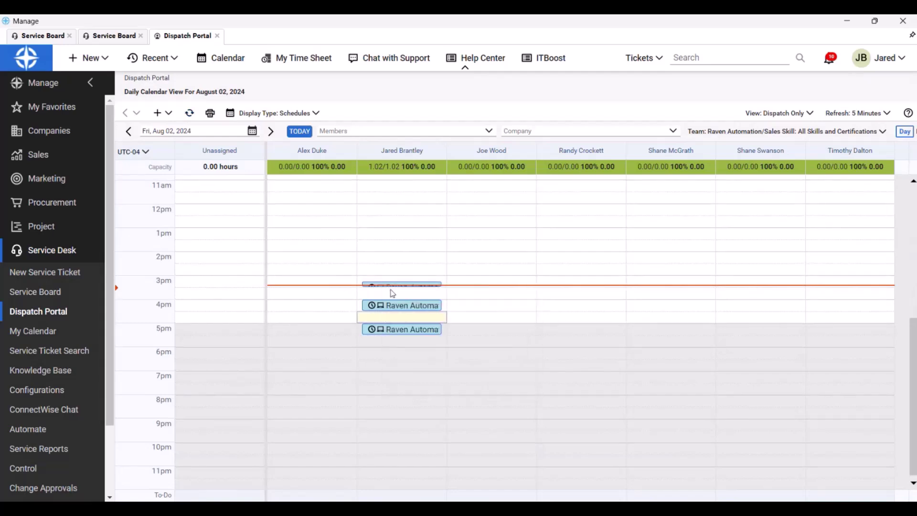